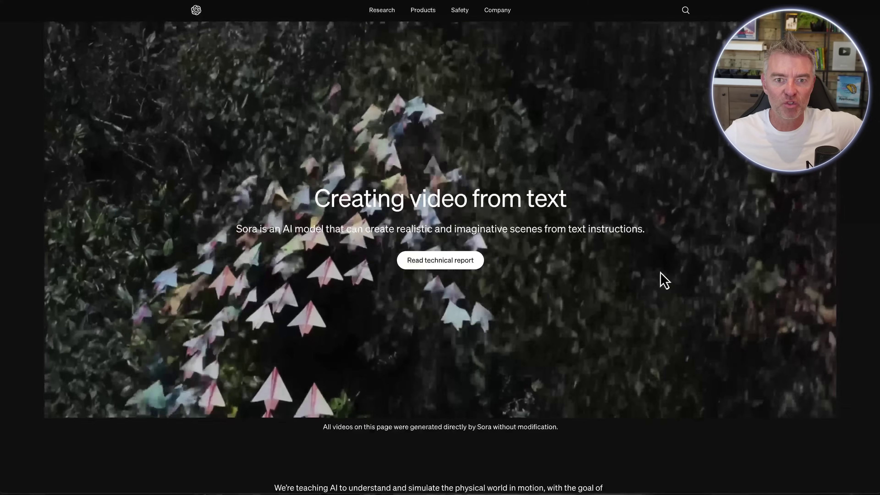
# Scroll down through the Sora page's carousels of sample generated videos
pyautogui.scroll(-1, 596, 181)
pyautogui.scroll(-2, 596, 181)
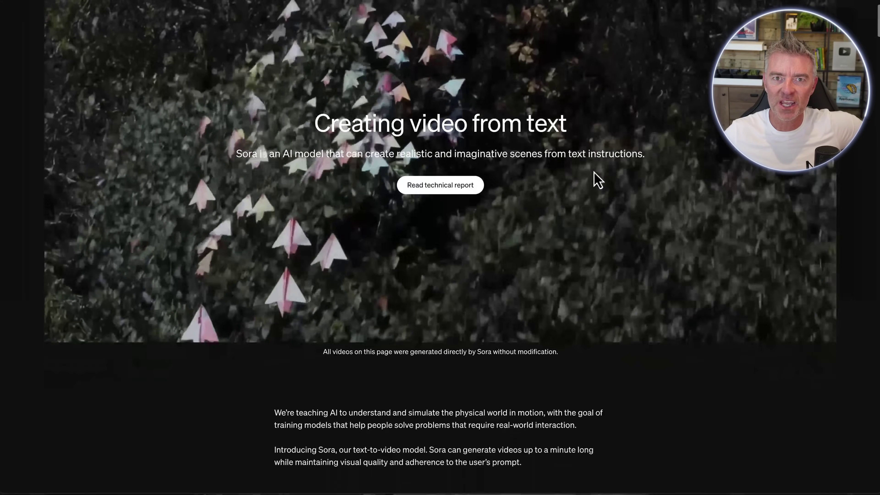
pyautogui.scroll(-4, 721, 217)
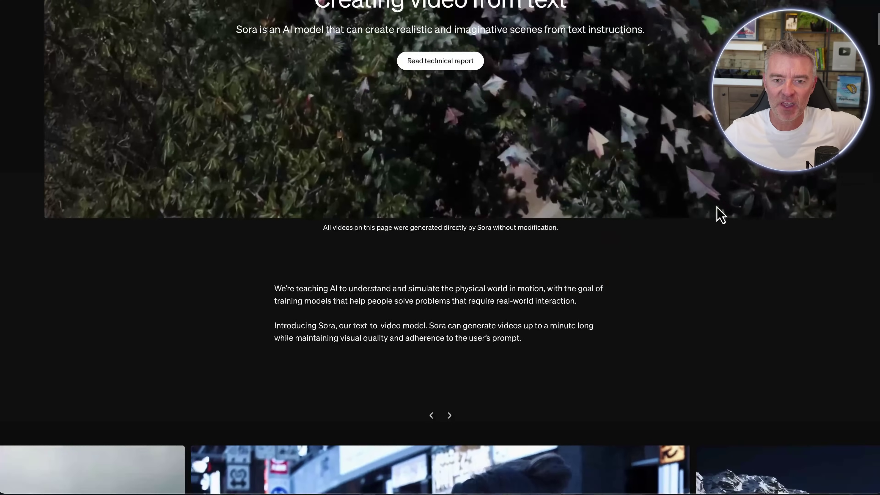
pyautogui.scroll(-1, 717, 208)
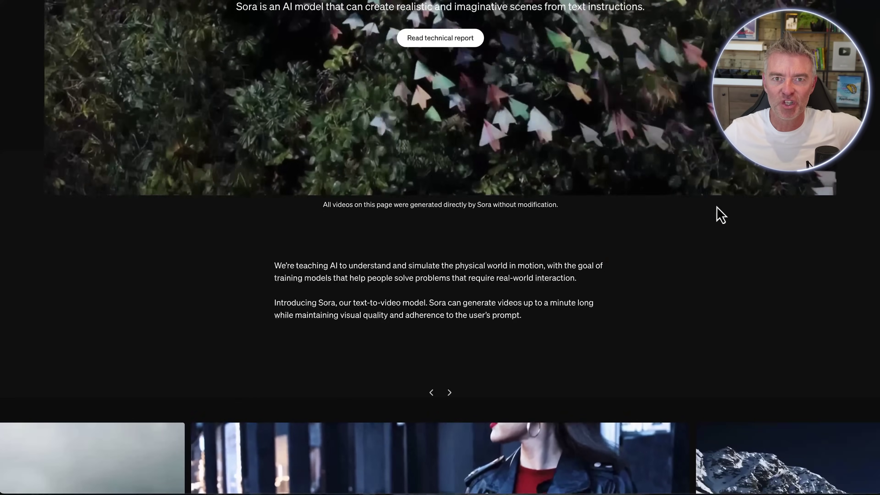
pyautogui.scroll(-5, 721, 216)
pyautogui.scroll(-6, 722, 216)
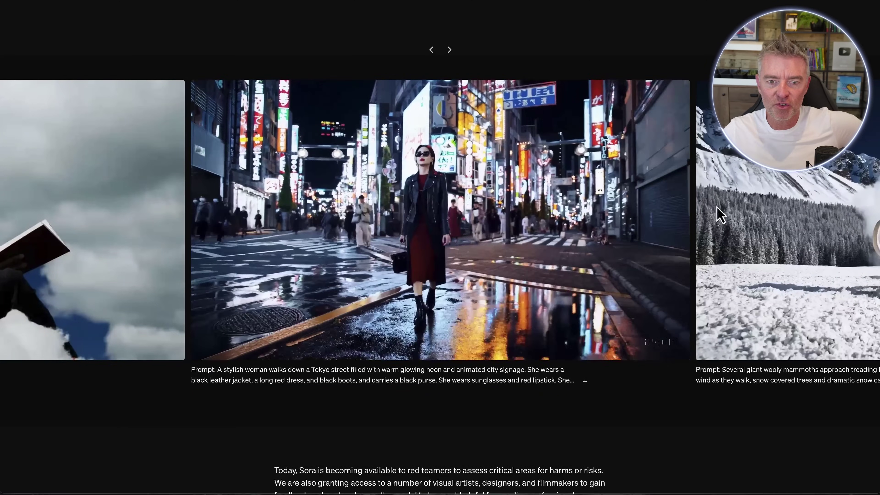
pyautogui.scroll(-18, 718, 214)
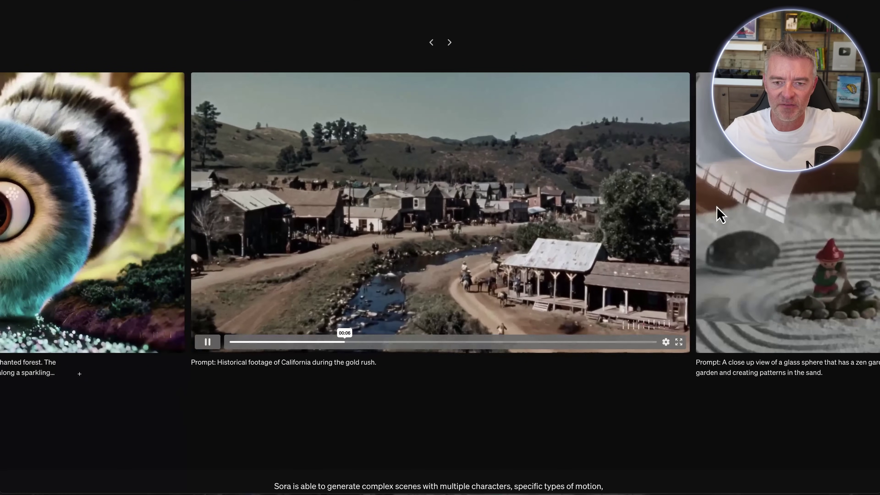
pyautogui.scroll(-12, 656, 333)
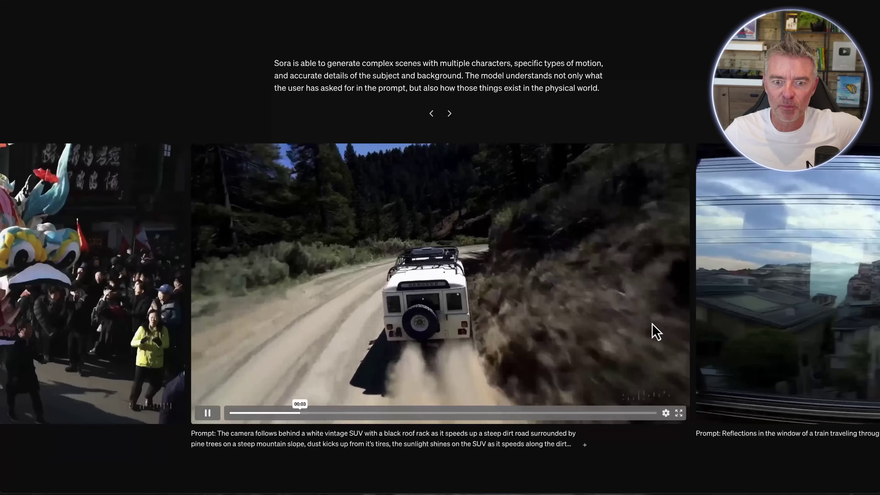
pyautogui.scroll(-1, 656, 332)
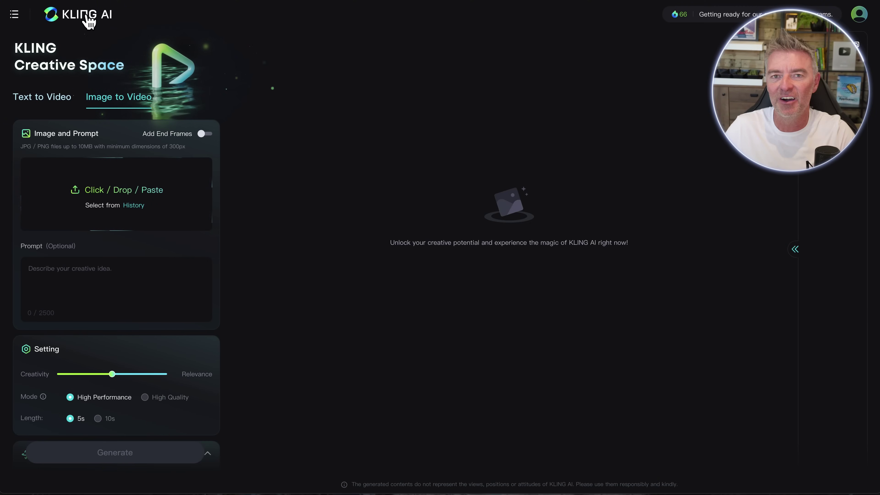
# Switch to Text to Video with High Performance mode and 5s length, and choose 16:9
pyautogui.moveTo(680, 17)
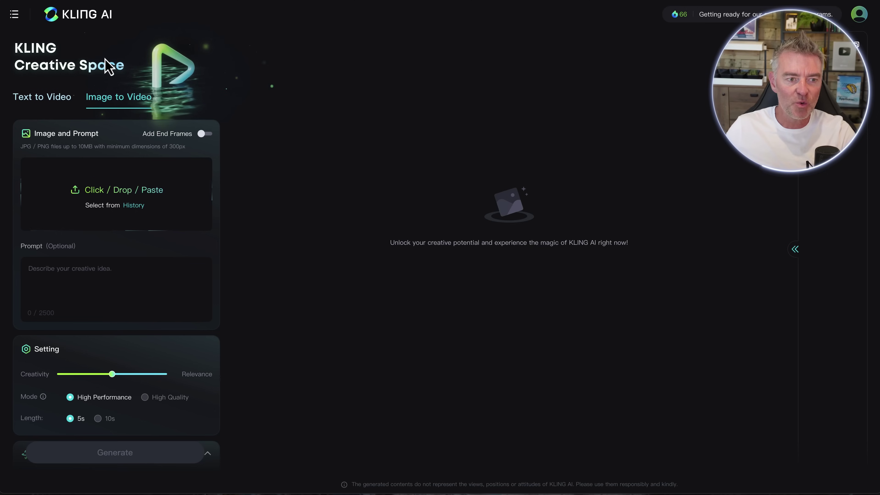
pyautogui.click(24, 104)
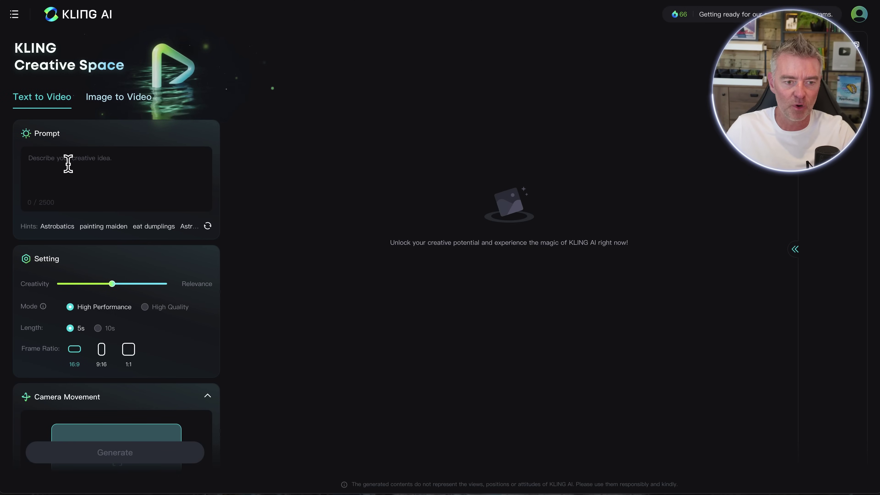
pyautogui.moveTo(112, 284)
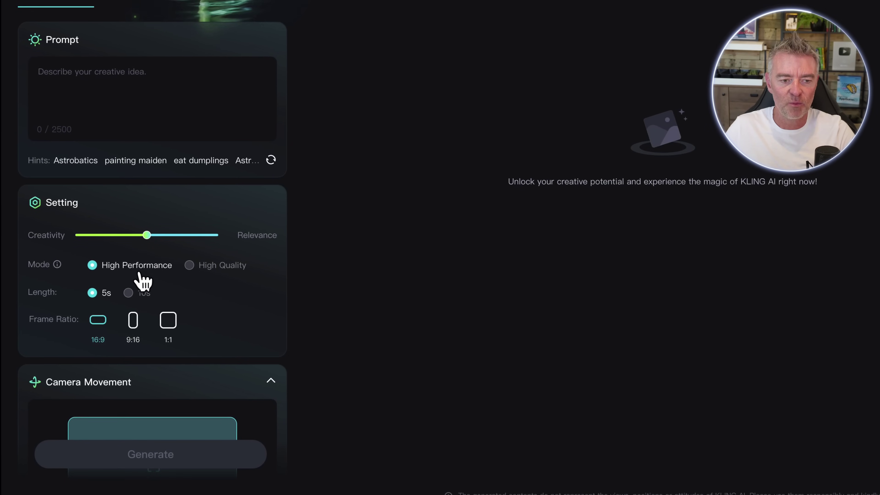
pyautogui.moveTo(196, 272)
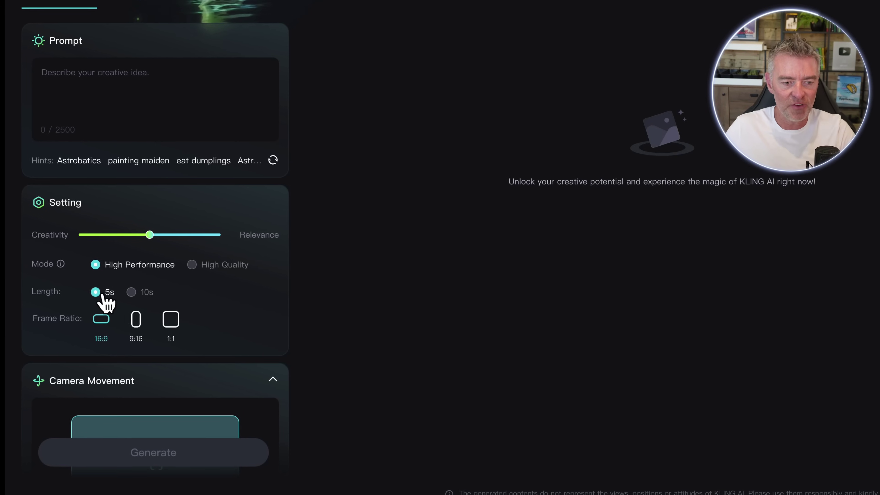
pyautogui.moveTo(142, 299)
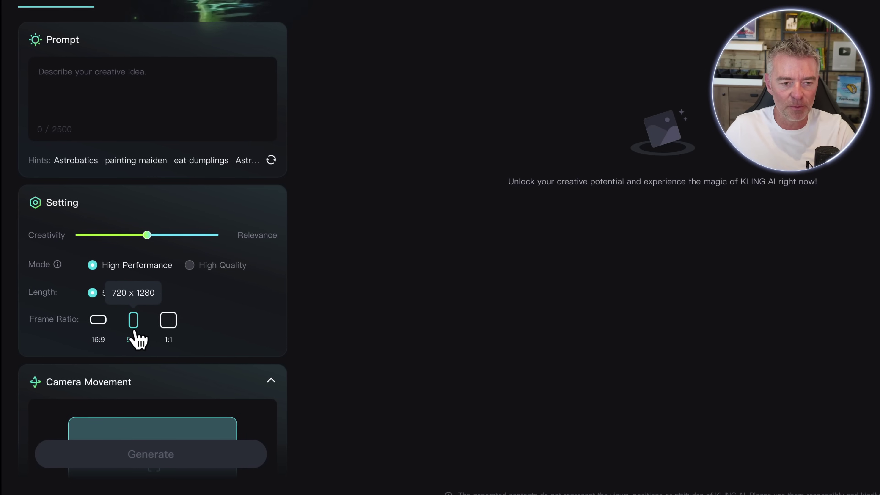
pyautogui.click(98, 321)
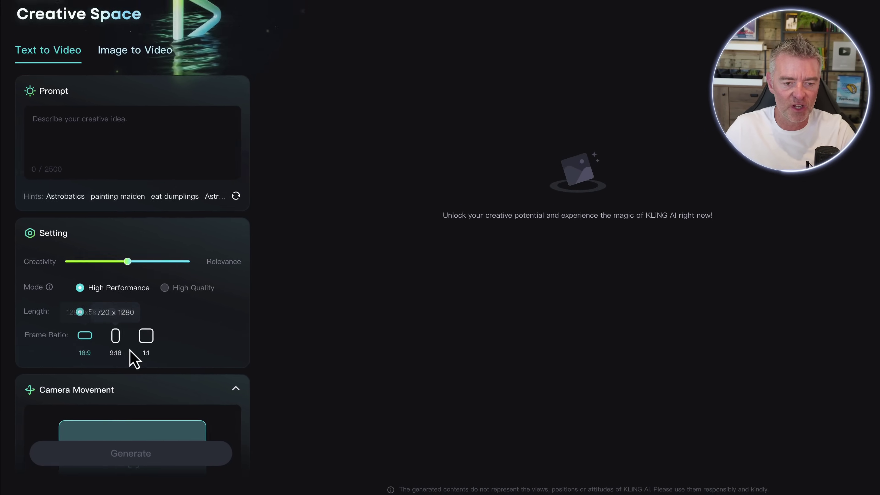
pyautogui.scroll(-3, 131, 399)
pyautogui.scroll(4, 148, 326)
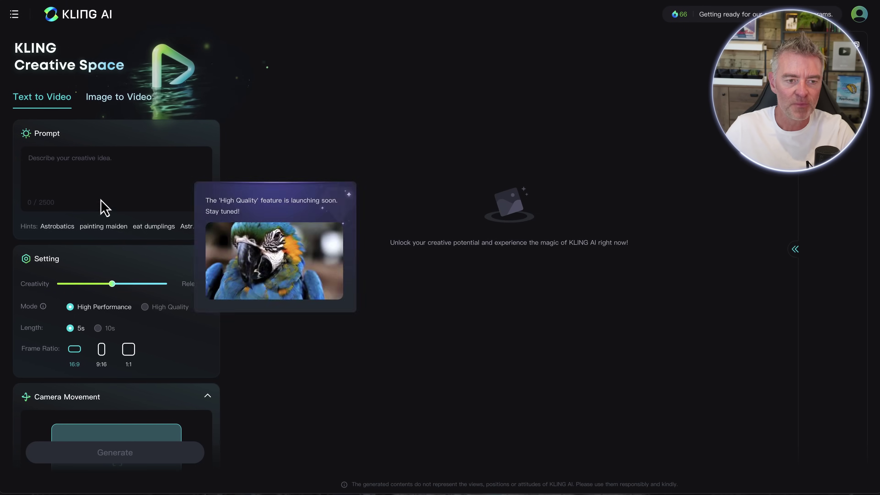
# Enter the prompt 'Can you create a video of a windmill in a beautiful field of flowers on a sunny day?'
pyautogui.click(90, 164)
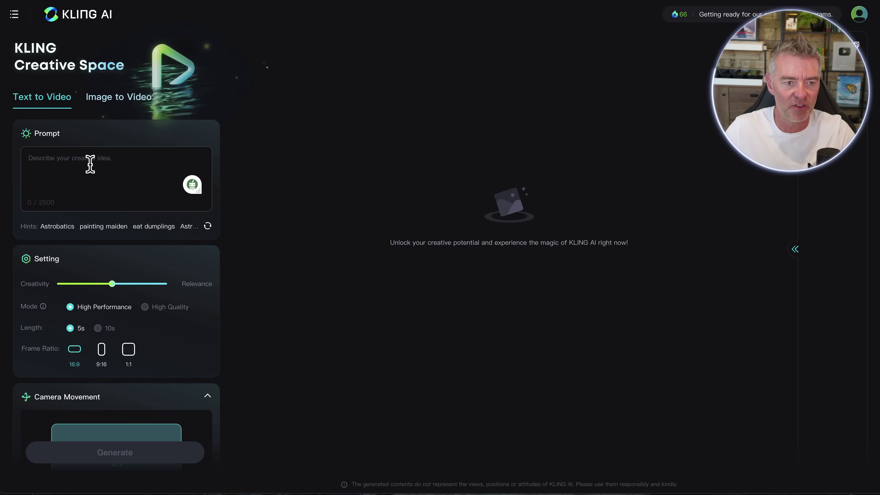
pyautogui.write('Can you create a video of')
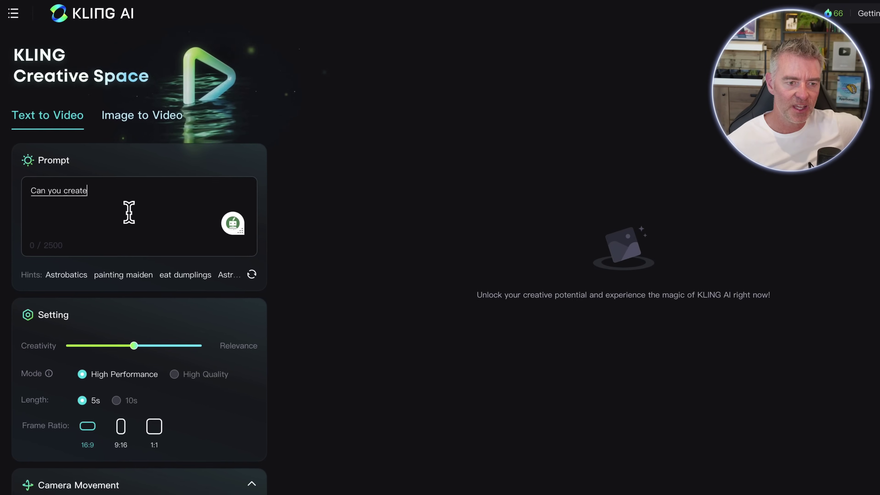
pyautogui.write(' a windmill in ')
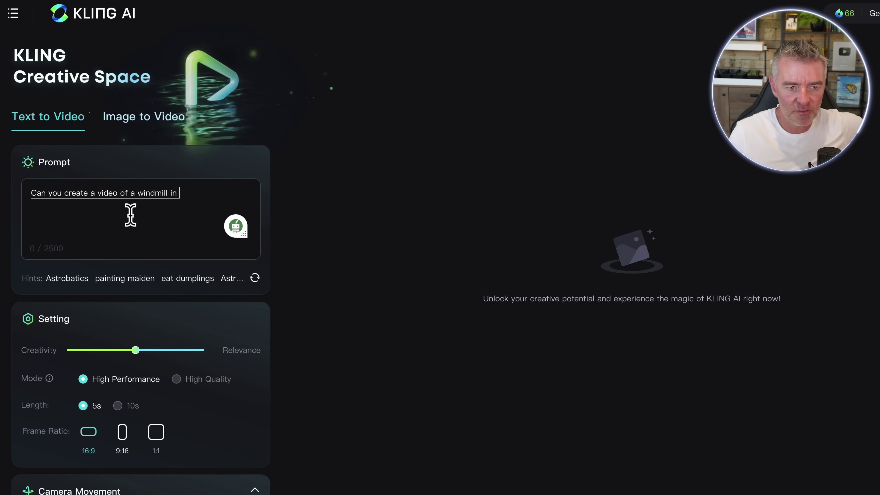
pyautogui.write('a beautiful field of flowers on a sunny day?')
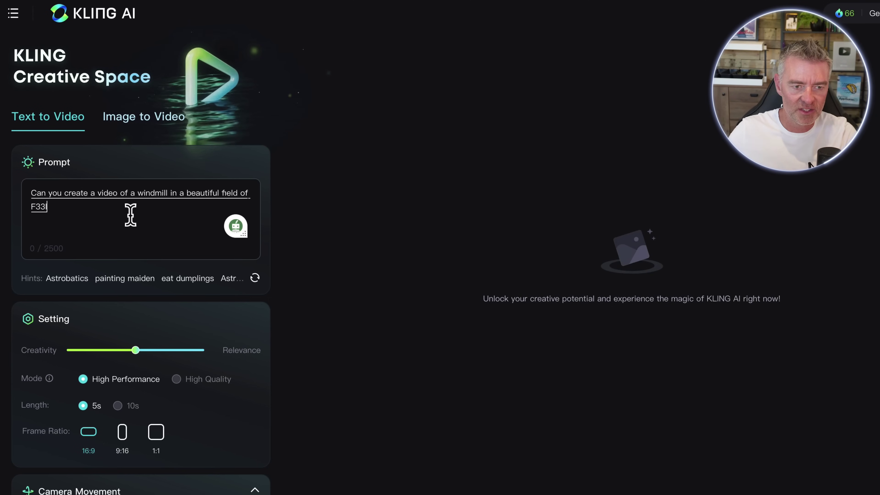
pyautogui.scroll(-6, 212, 485)
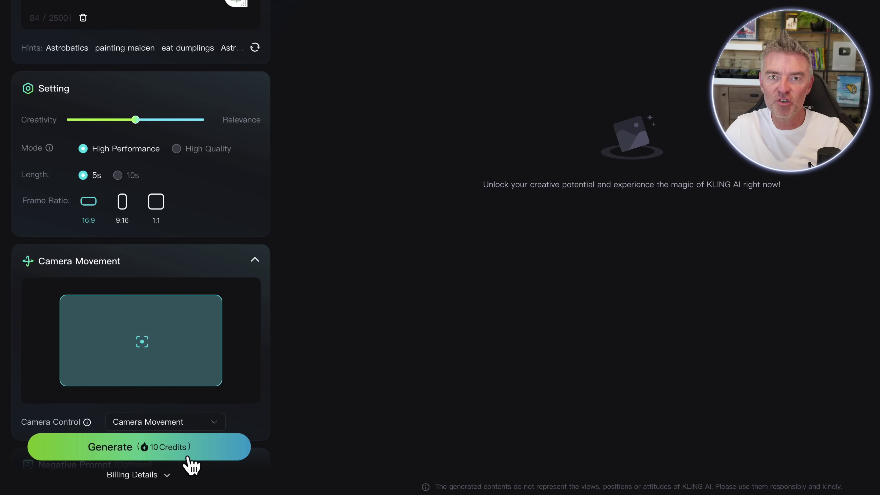
pyautogui.moveTo(172, 480)
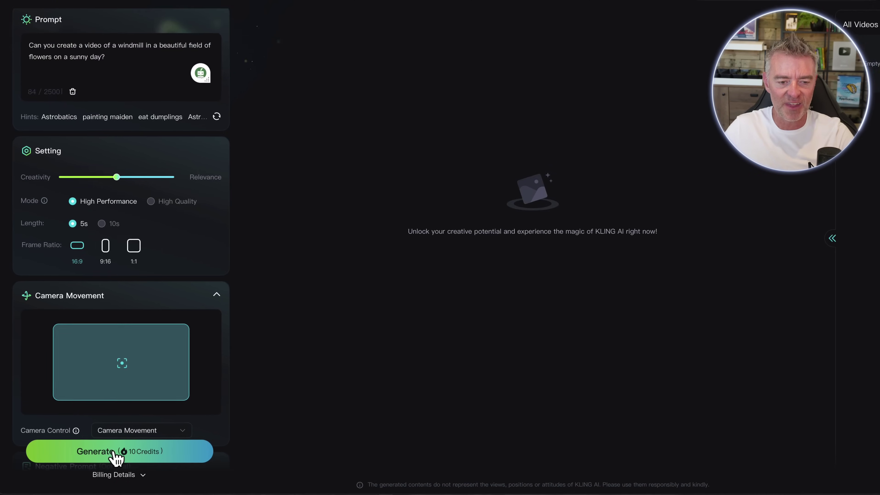
# Generate the windmill video for 10 credits and let the finished 5s clip play
pyautogui.click(114, 452)
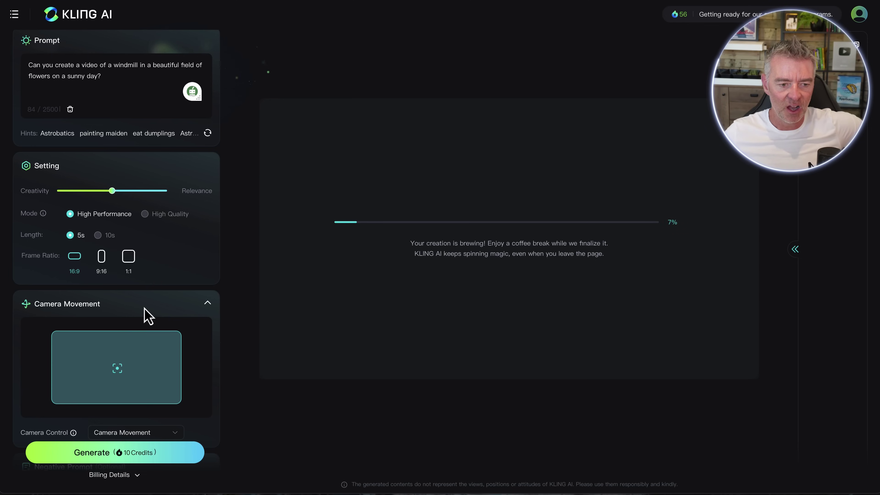
pyautogui.scroll(-3, 144, 312)
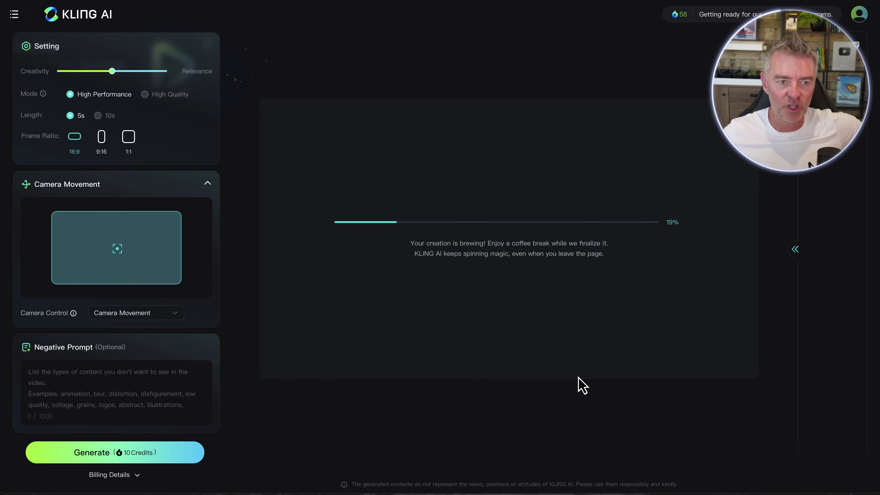
pyautogui.scroll(6, 191, 128)
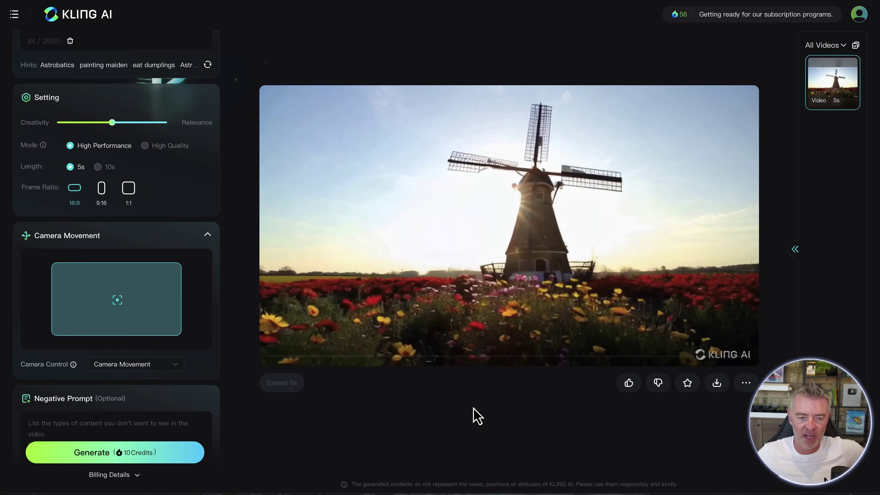
pyautogui.scroll(-2, 183, 374)
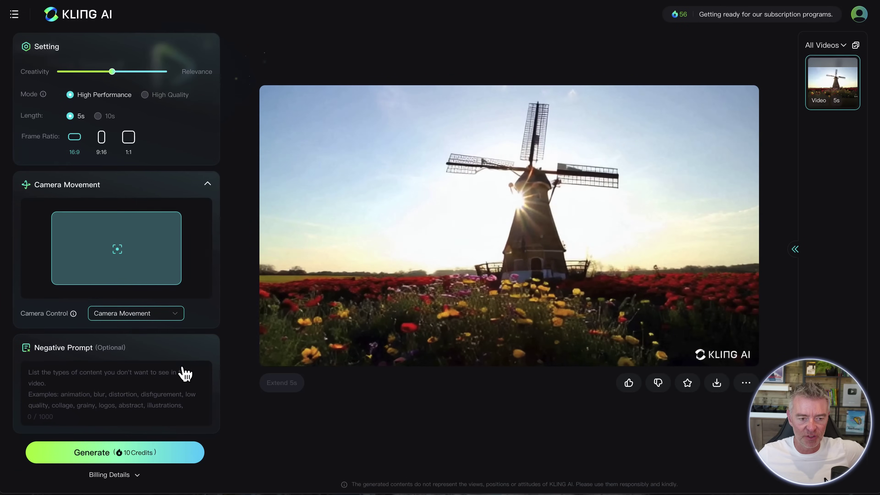
pyautogui.click(138, 476)
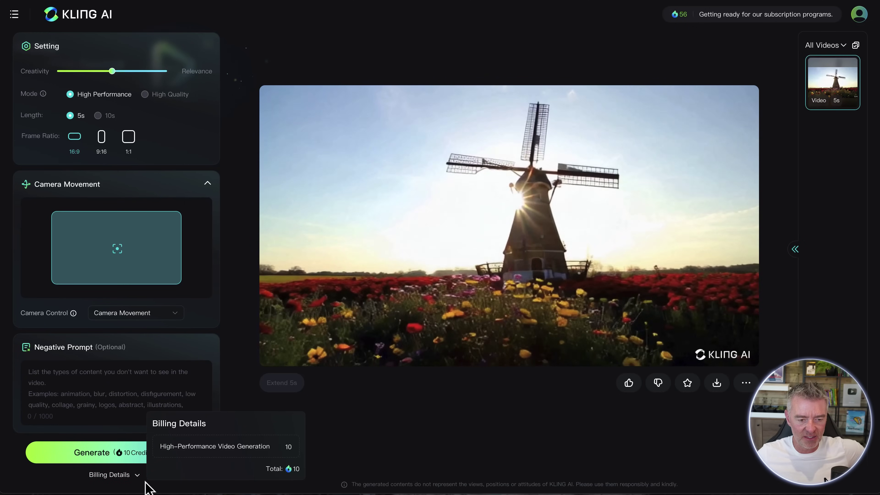
pyautogui.click(11, 17)
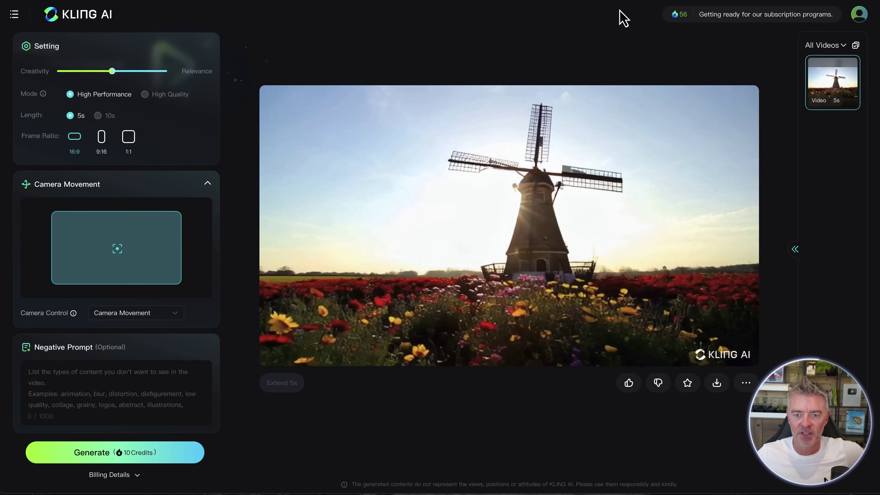
pyautogui.scroll(5, 183, 126)
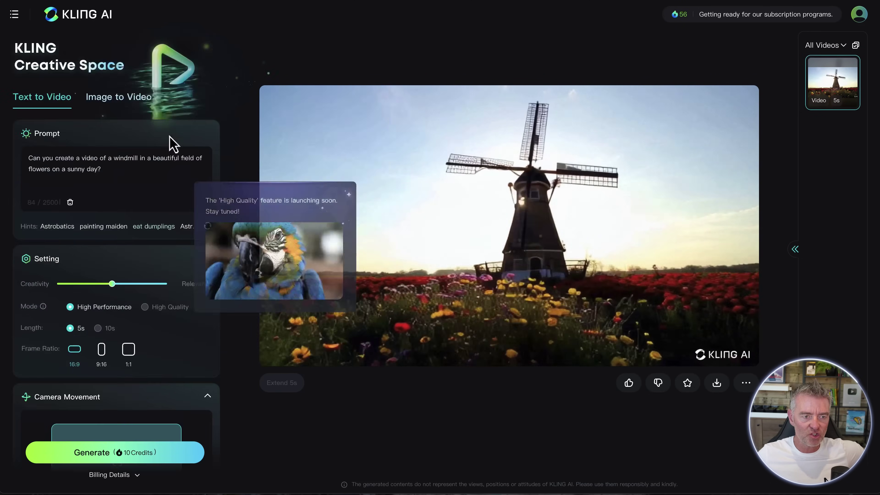
# Switch to Image to Video and upload Sunflower_sky_backdrop.jpg as the source image
pyautogui.click(124, 103)
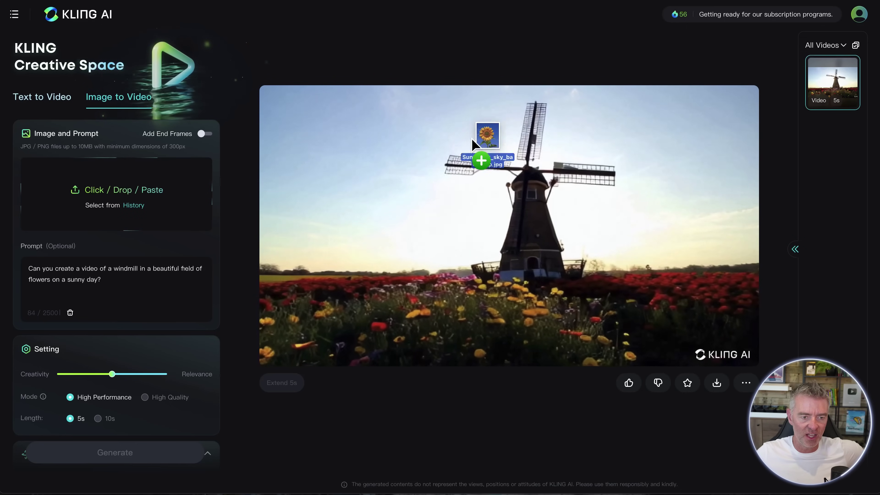
pyautogui.moveTo(355, 155); pyautogui.dragTo(170, 190)
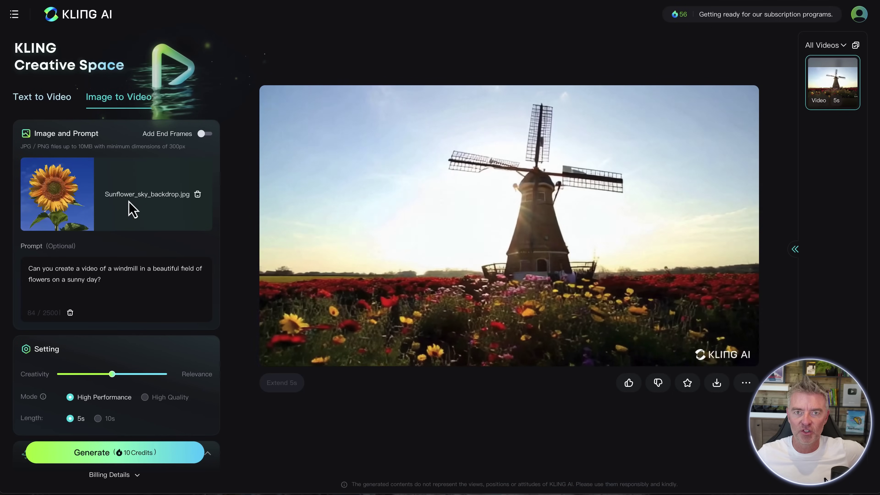
pyautogui.scroll(-1, 132, 207)
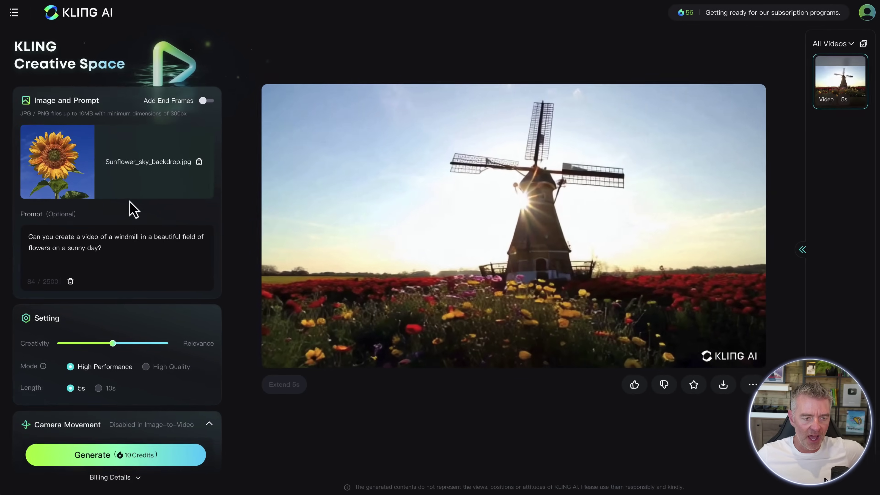
# Delete the leftover windmill prompt text so the prompt is empty
pyautogui.moveTo(164, 256); pyautogui.dragTo(5, 234)
pyautogui.press('BackSpace')
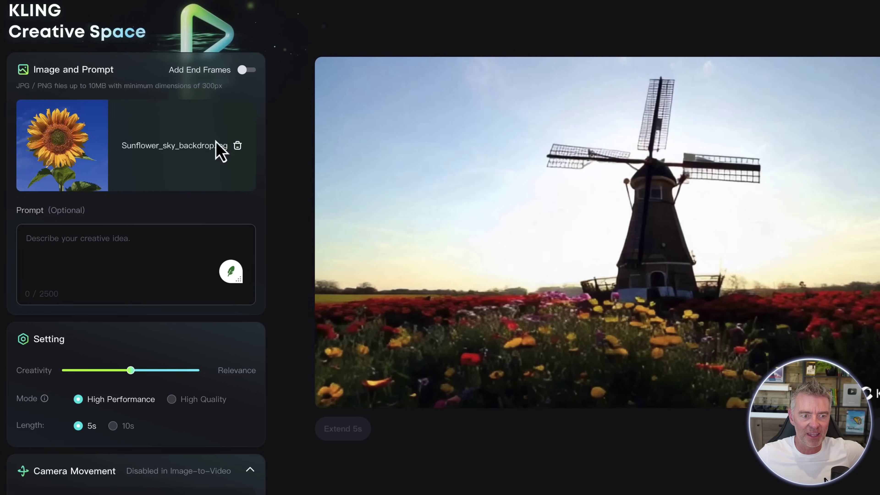
pyautogui.scroll(-3, 108, 232)
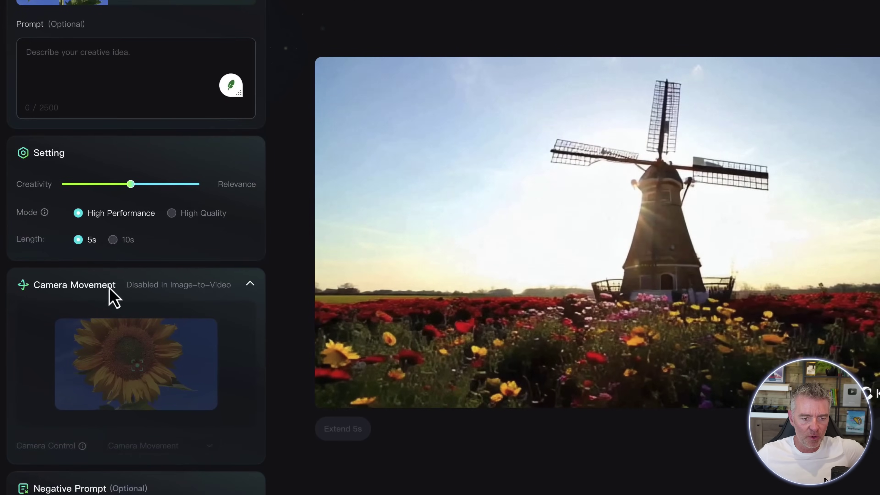
pyautogui.scroll(-2, 187, 317)
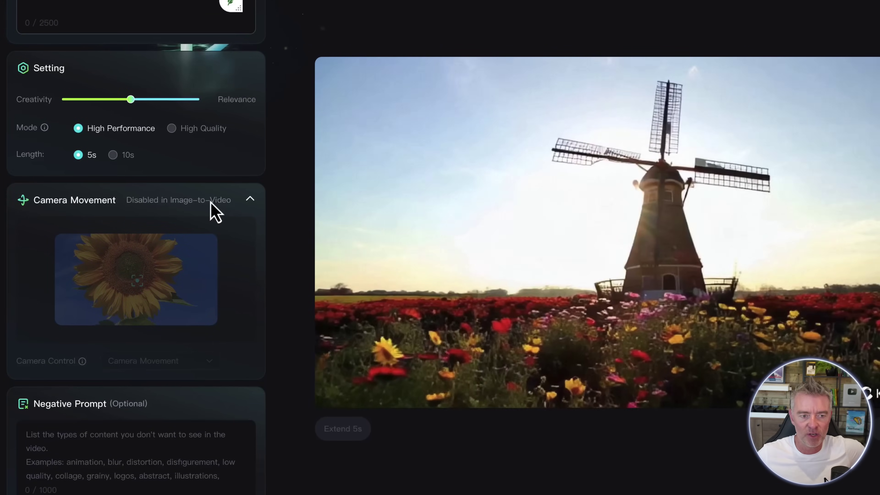
pyautogui.scroll(-1, 211, 202)
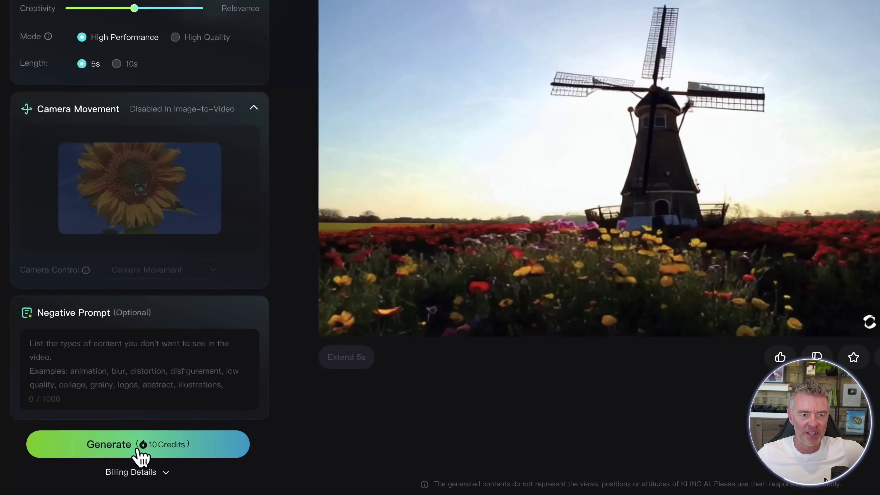
# Generate the 5s sunflower video from the uploaded image
pyautogui.click(142, 457)
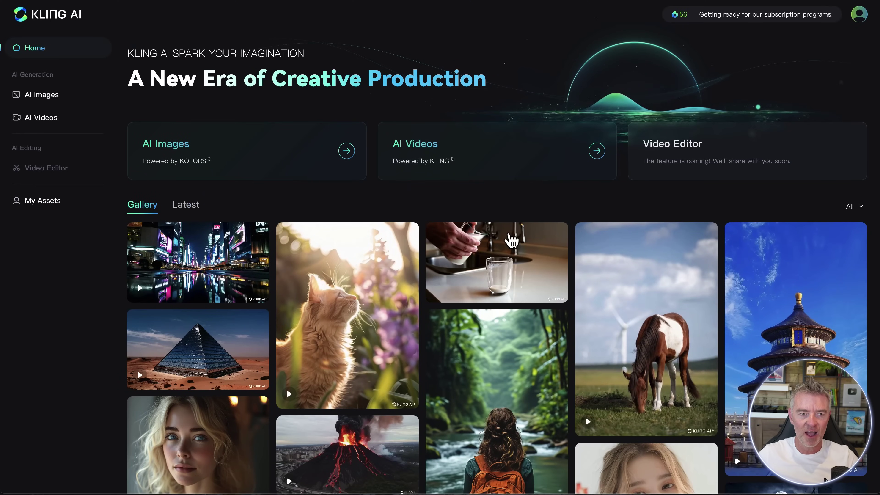
pyautogui.moveTo(512, 240)
pyautogui.scroll(-2, 511, 240)
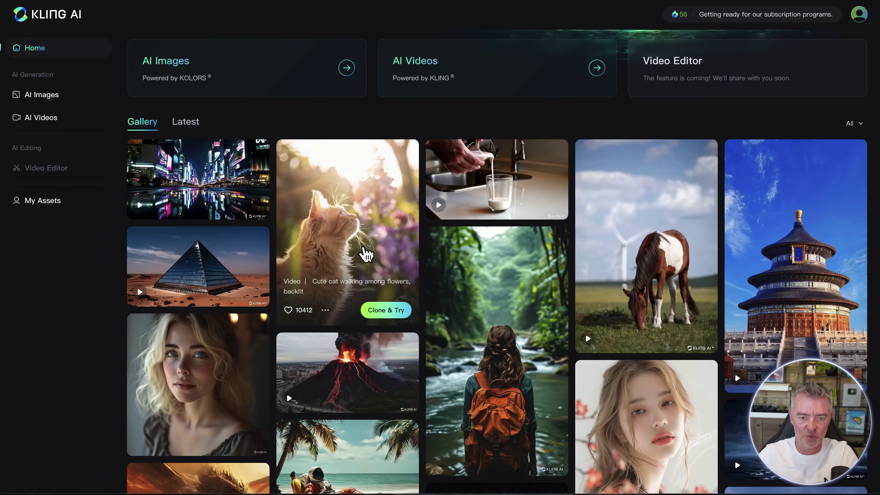
pyautogui.scroll(-1, 365, 253)
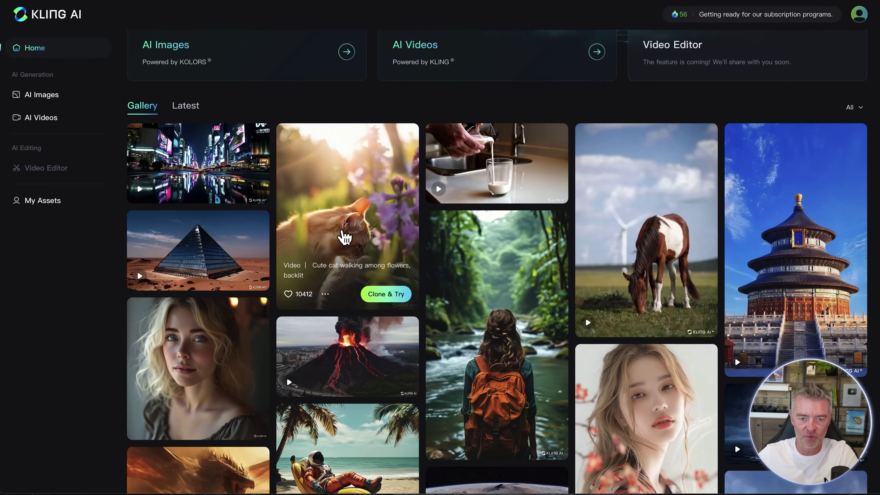
pyautogui.scroll(-3, 345, 236)
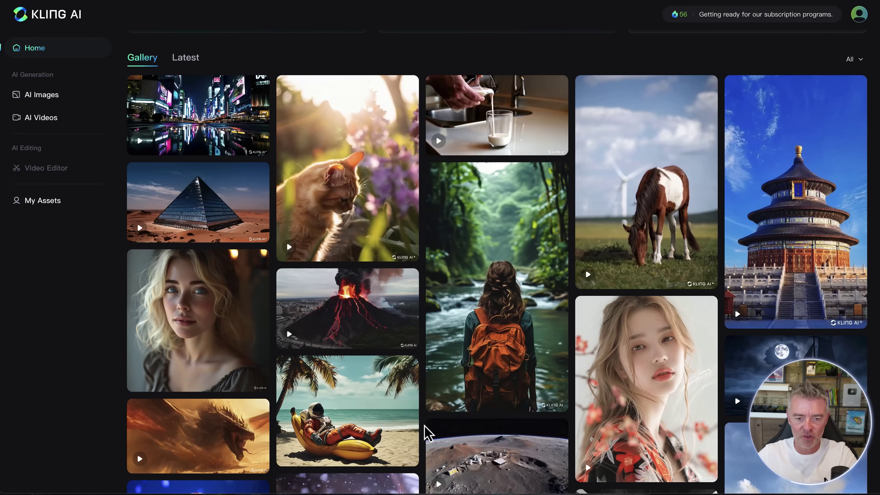
pyautogui.moveTo(526, 426)
pyautogui.scroll(-3, 533, 402)
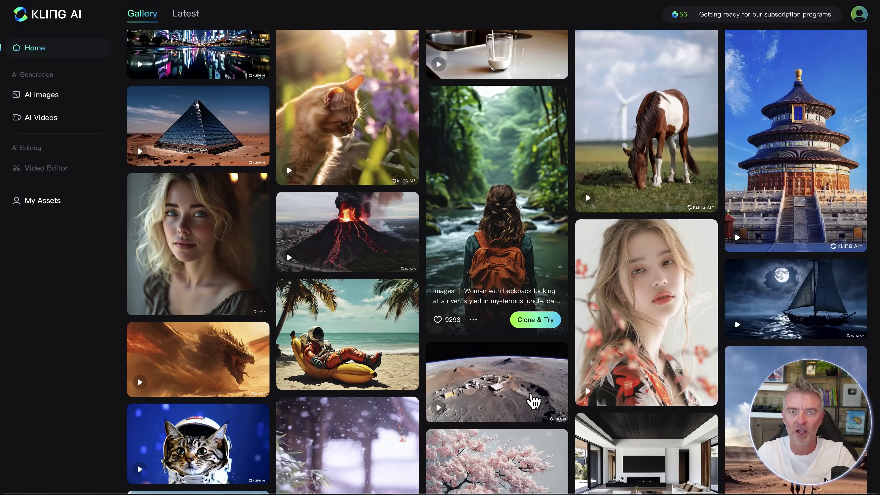
pyautogui.scroll(-3, 534, 403)
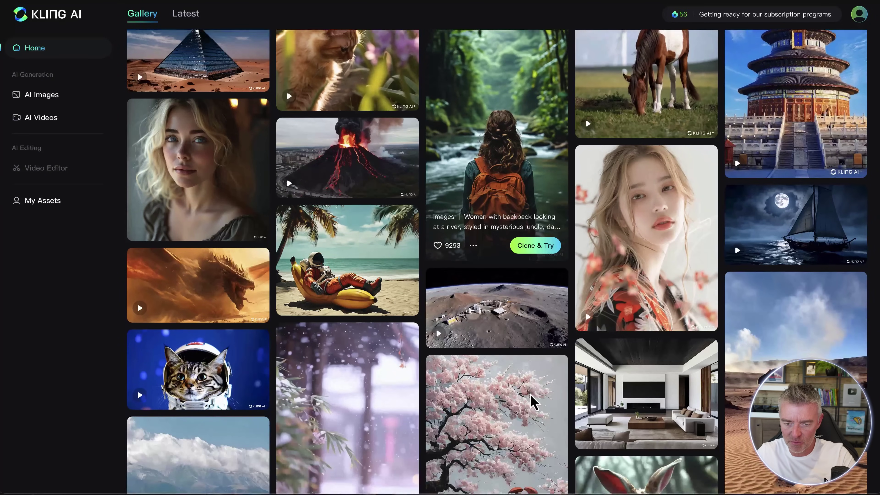
pyautogui.scroll(-4, 782, 364)
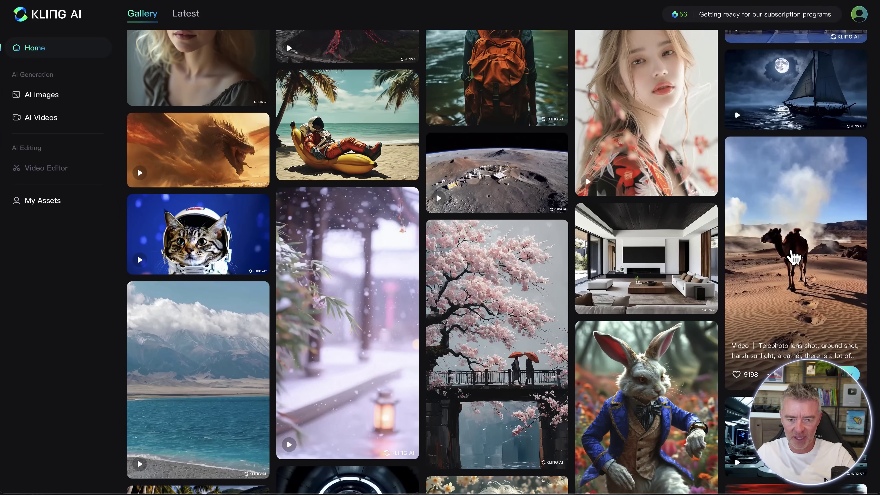
pyautogui.moveTo(350, 315)
pyautogui.scroll(-2, 355, 317)
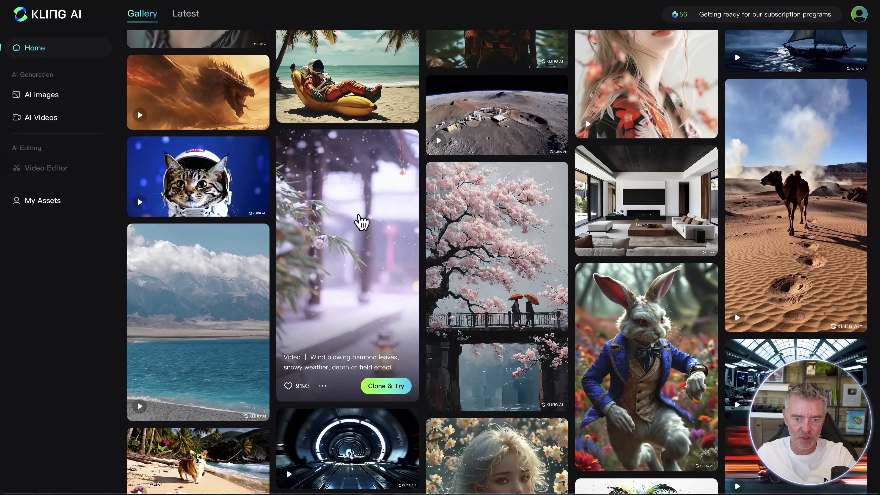
pyautogui.scroll(-10, 320, 239)
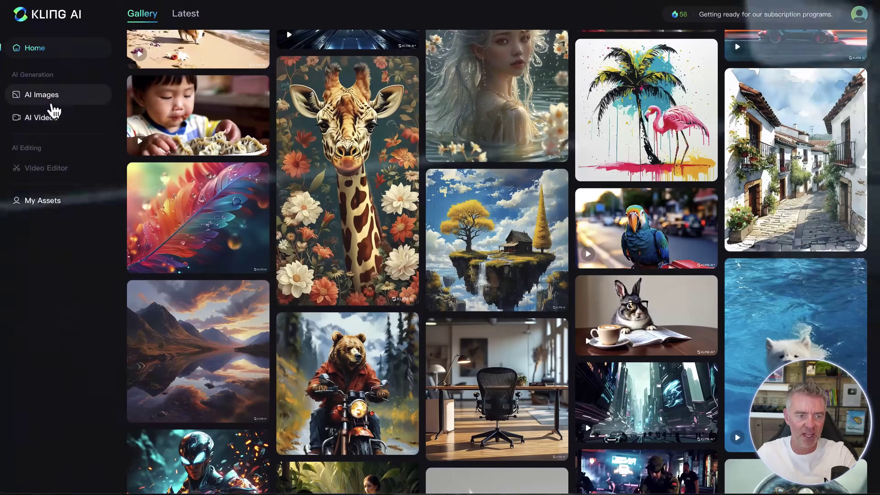
# Go to the AI Images generator from the sidebar
pyautogui.click(50, 97)
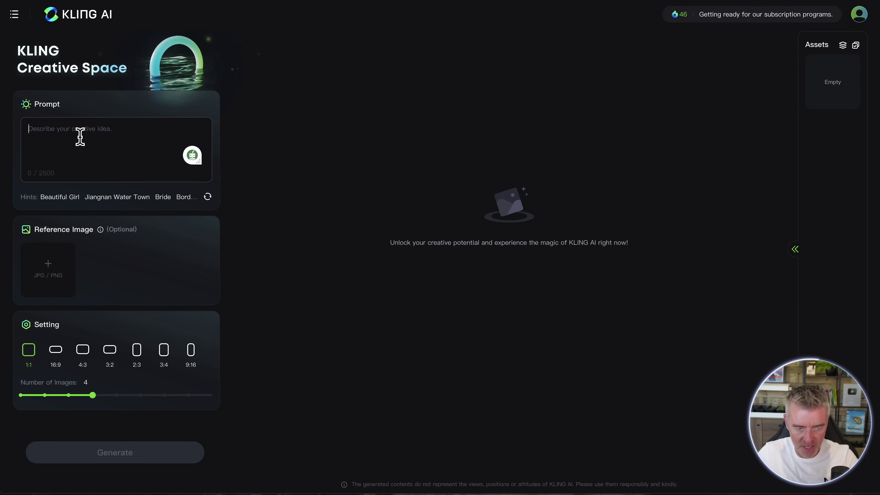
# Generate images from the prompt 'An excited bride waiting to be married'
pyautogui.write('Excited, excited brideAn excited bride waiting to be married')
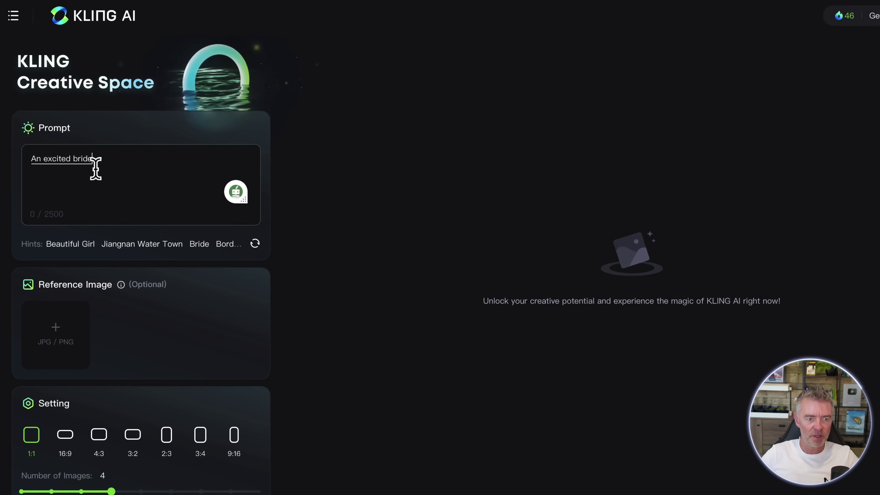
pyautogui.click(124, 483)
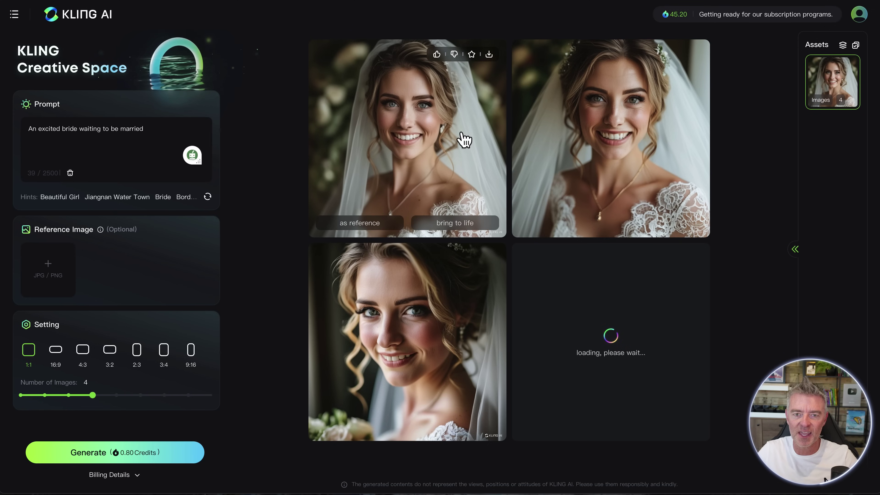
# Like the top-left bride portrait and submit the feedback
pyautogui.click(438, 55)
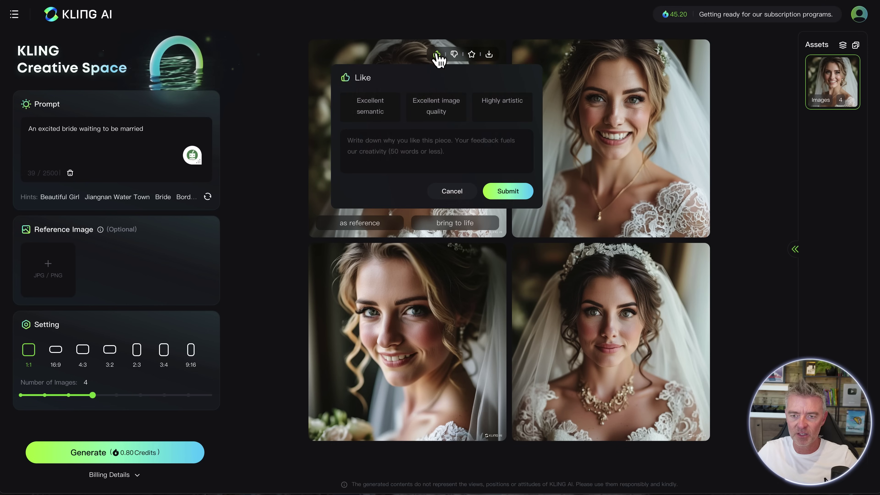
pyautogui.click(508, 192)
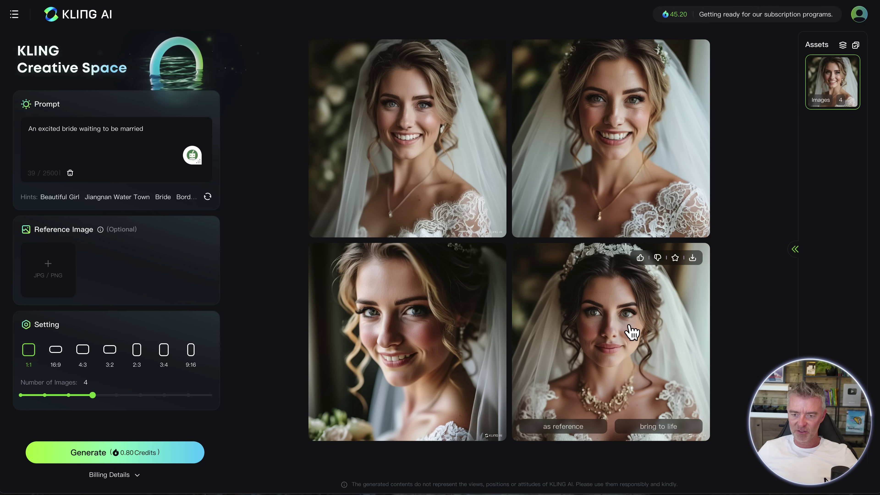
# Bring the bottom-right bride portrait to life and generate a 5s video from it
pyautogui.click(669, 433)
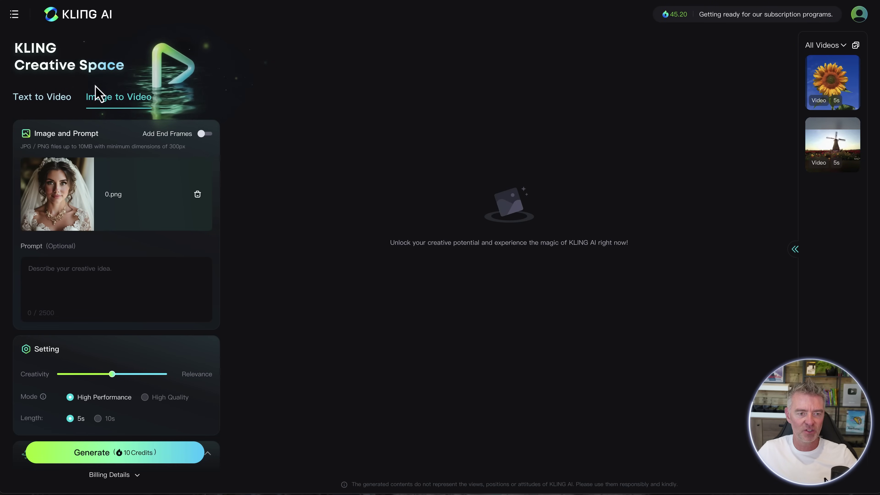
pyautogui.click(117, 458)
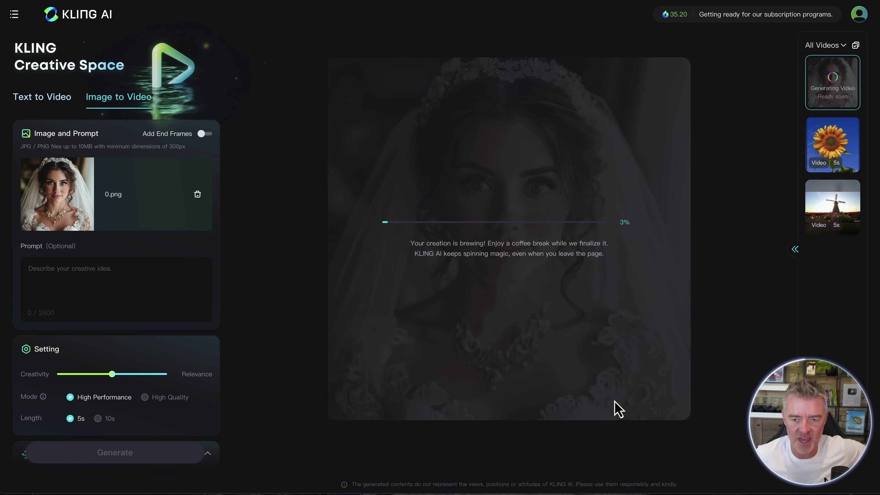